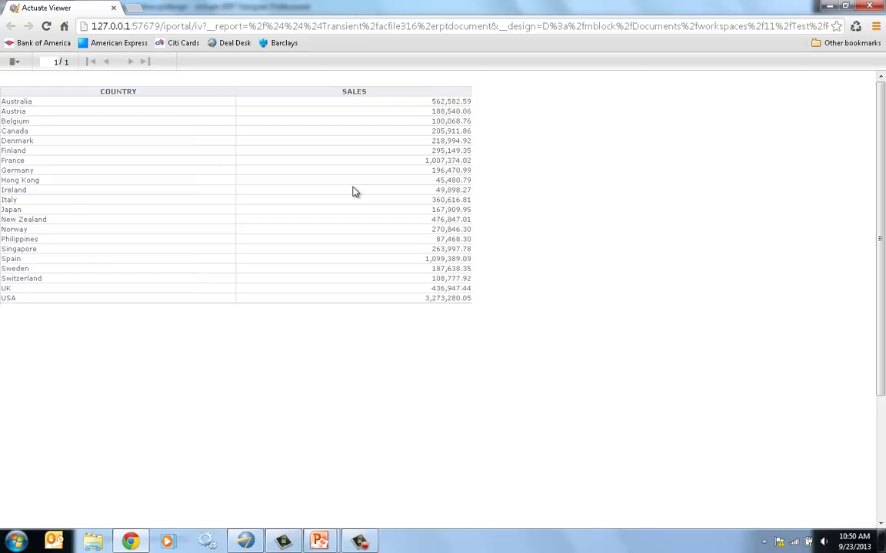
- Leave the viewer's single Country/Sales table and switch back to the Inline.rptdesign layout
key(alt+Tab)
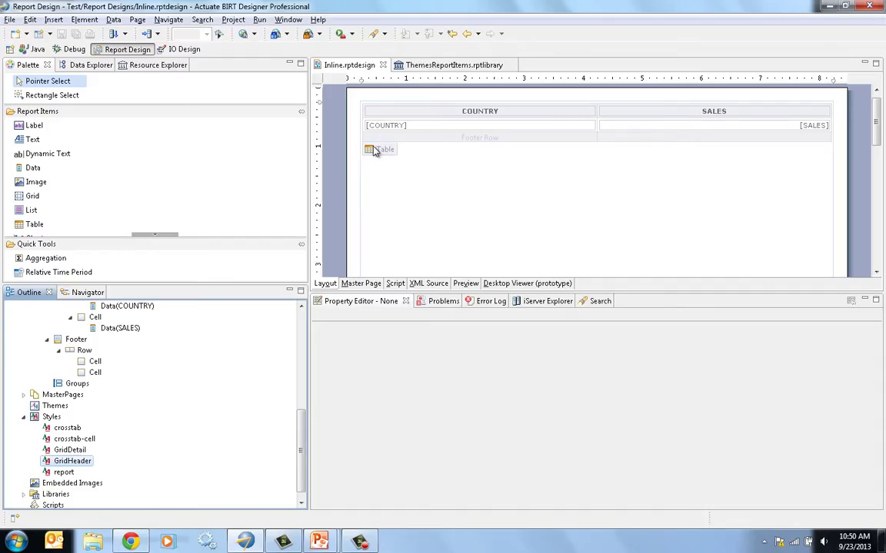
- Delete the Country/Sales table and insert a list holding a 2-column, 2-row grid
click(375, 152)
key(Delete)
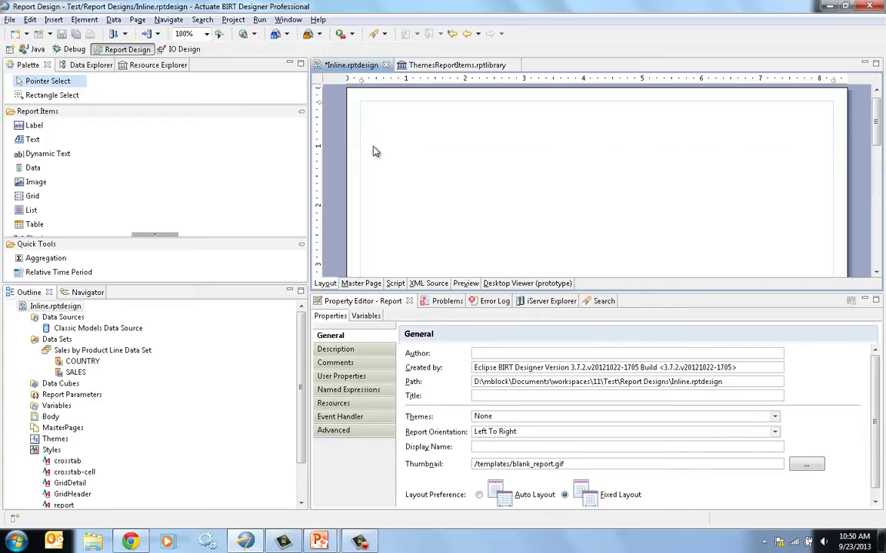
drag(31, 209, 431, 154)
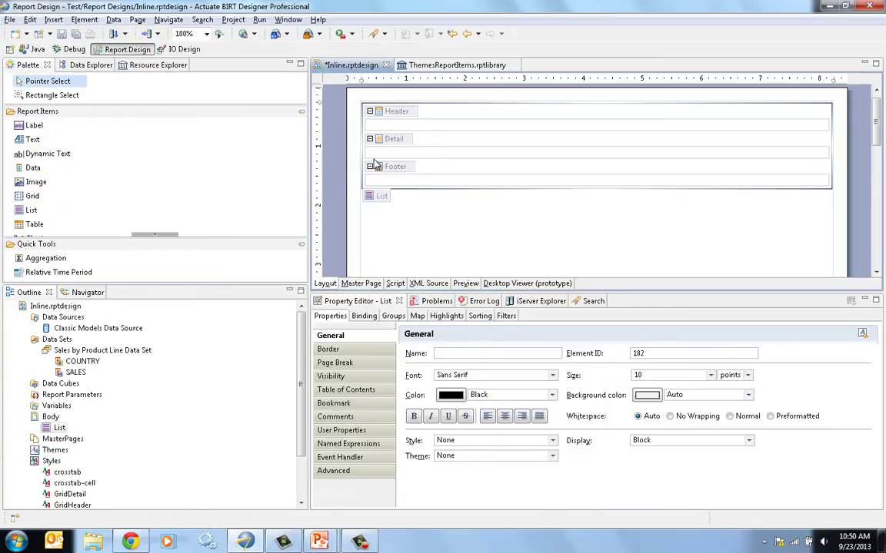
drag(49, 200, 399, 177)
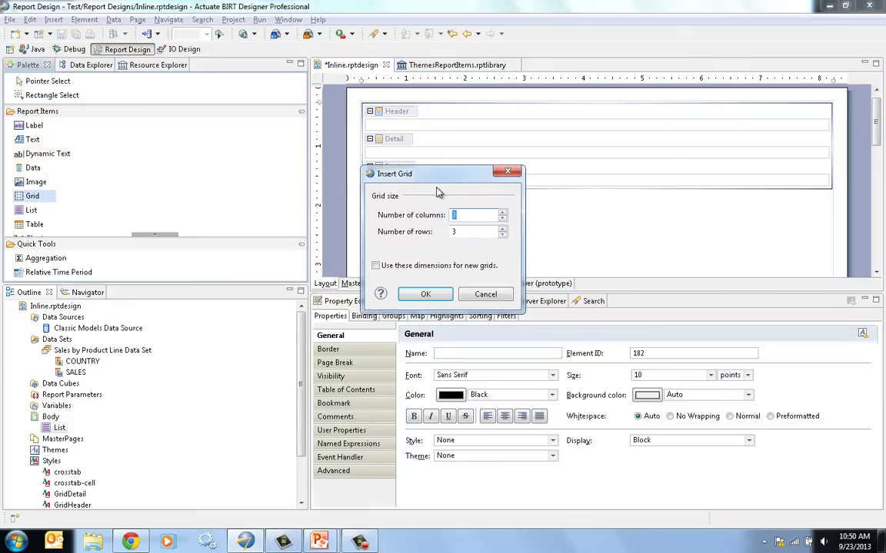
text(2)
key(Tab)
text(2)
click(425, 295)
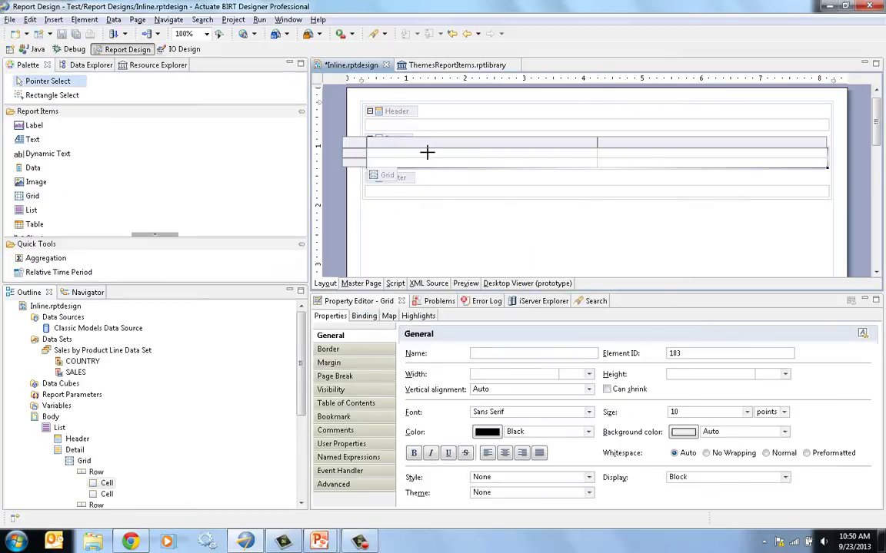
- Apply the GridHeader style to the first grid cell
right_click(675, 154)
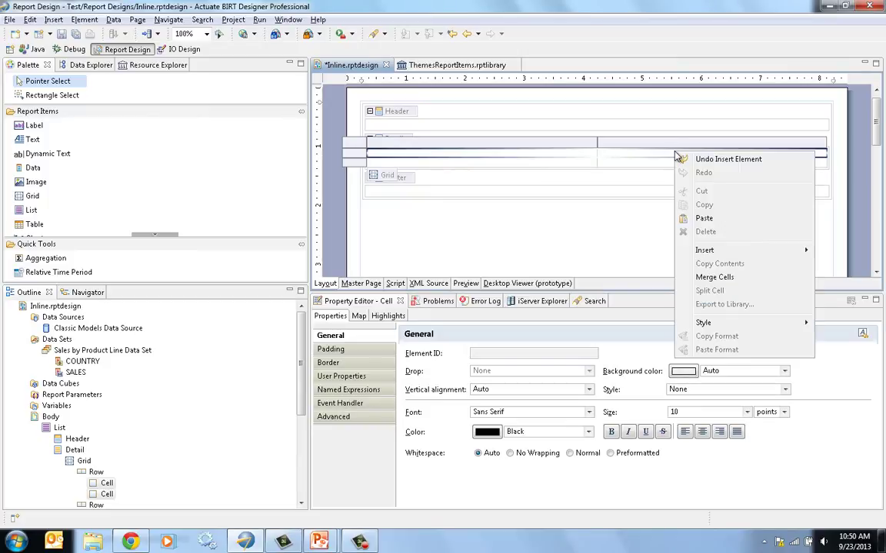
mouse_move(722, 324)
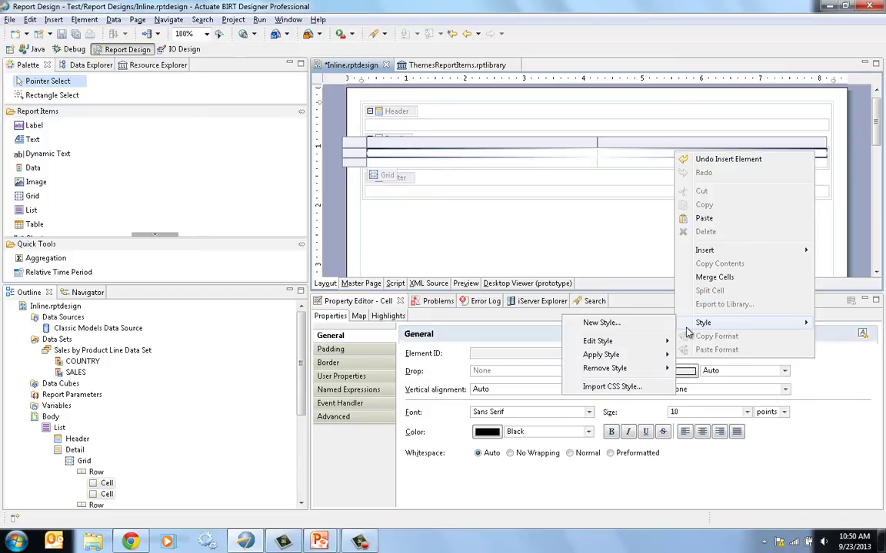
mouse_move(636, 356)
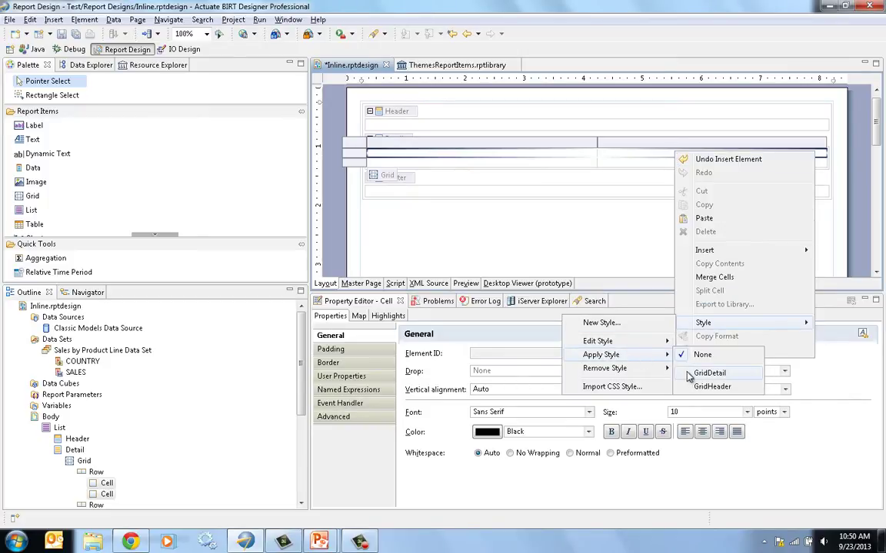
click(711, 387)
- Apply the GridDetail style to the right-hand grid cell
click(508, 164)
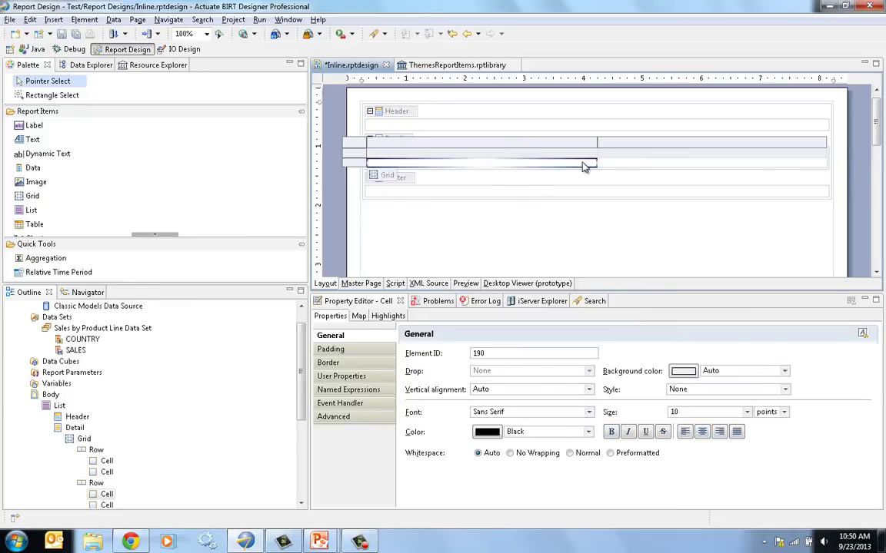
click(634, 163)
right_click(631, 162)
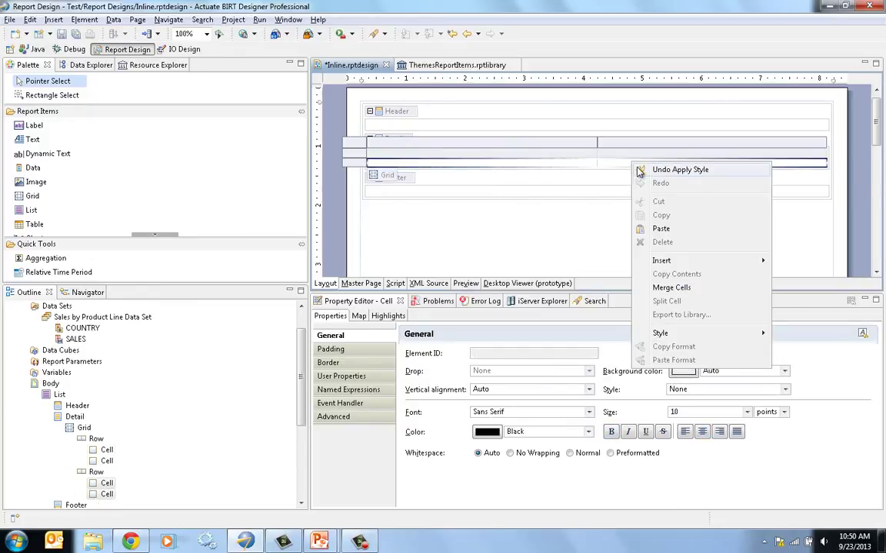
mouse_move(657, 335)
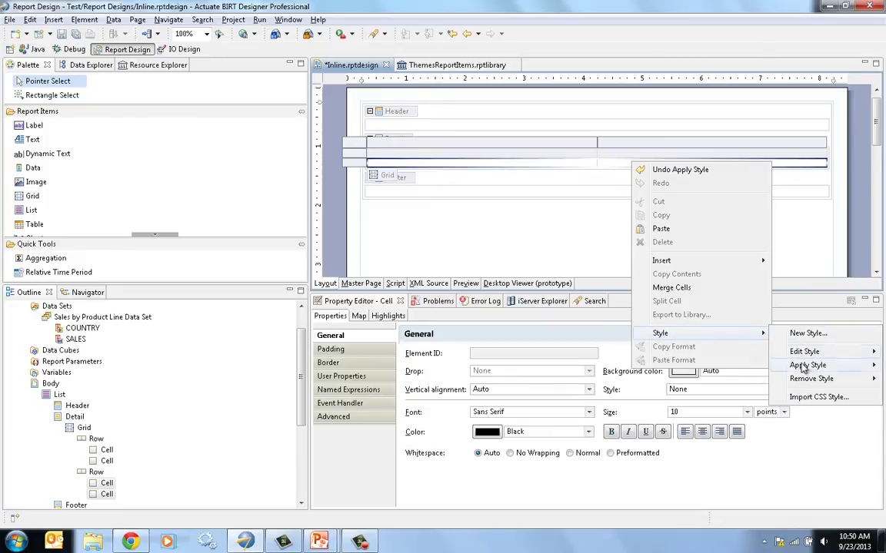
mouse_move(803, 368)
click(715, 383)
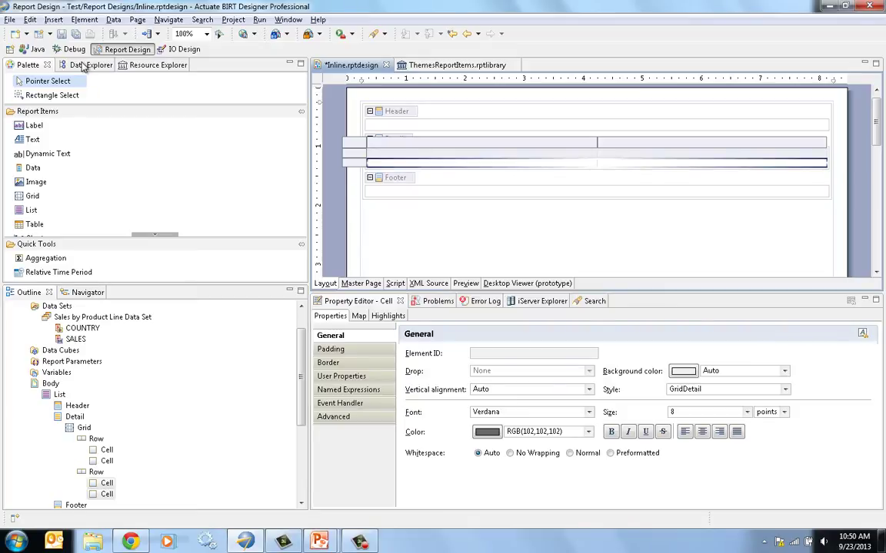
- Add two labels reading 'Country' and 'Sales' in the grid's top-row cells
drag(34, 125, 403, 156)
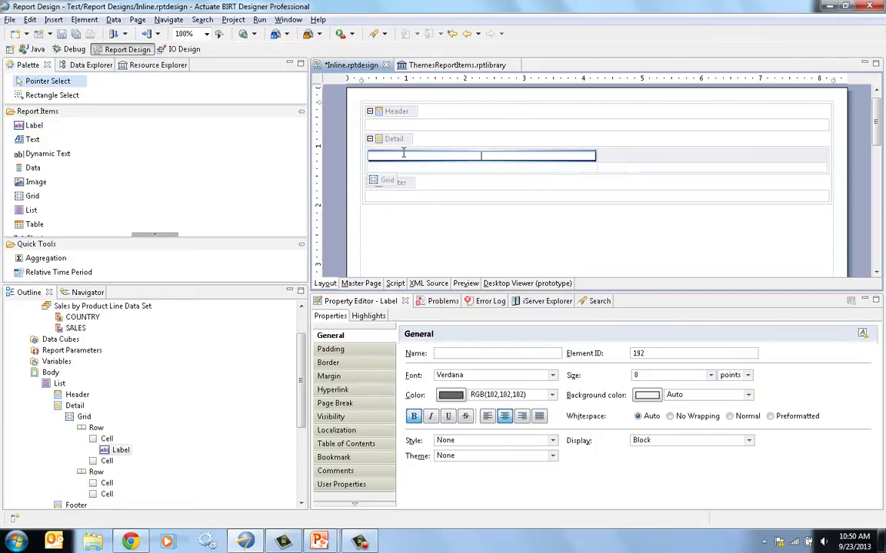
text(Country)
key(Return)
drag(34, 125, 643, 154)
text(Sales)
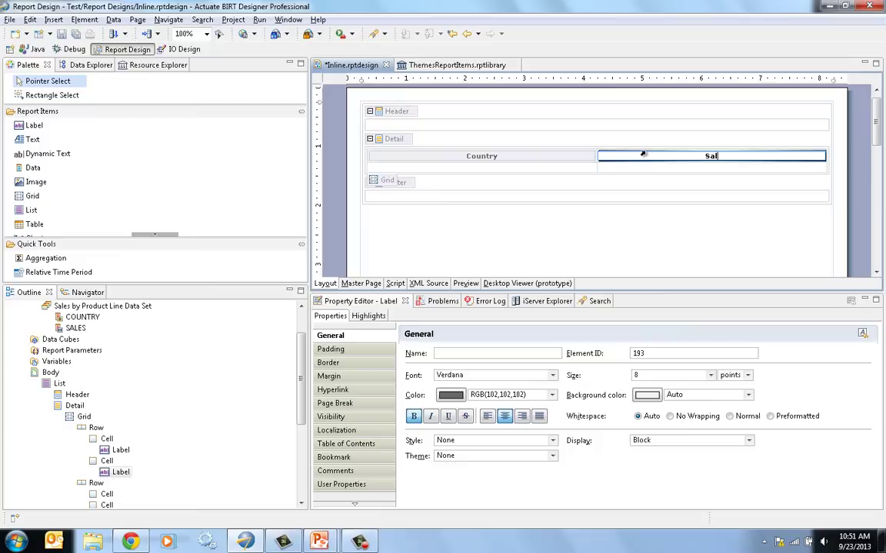
- Bind the list to the Sales by Product Line Data Set
click(380, 217)
click(364, 316)
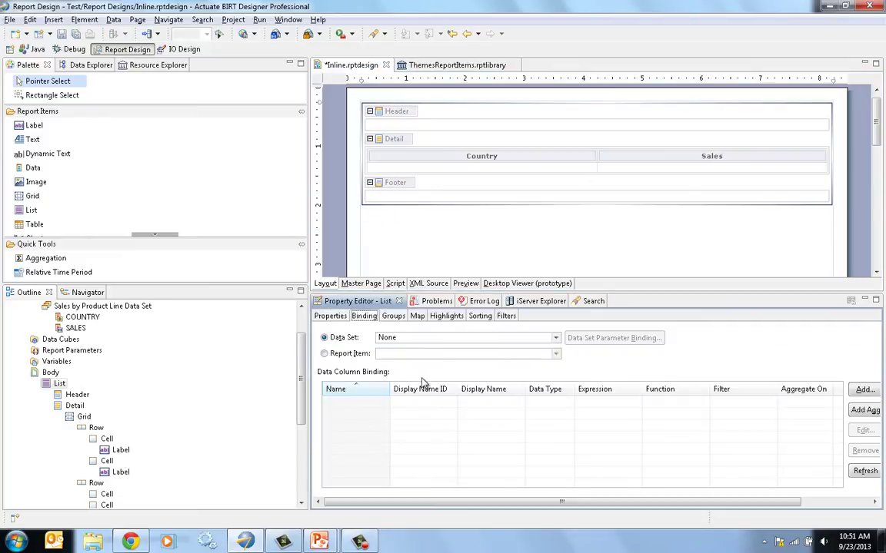
click(556, 338)
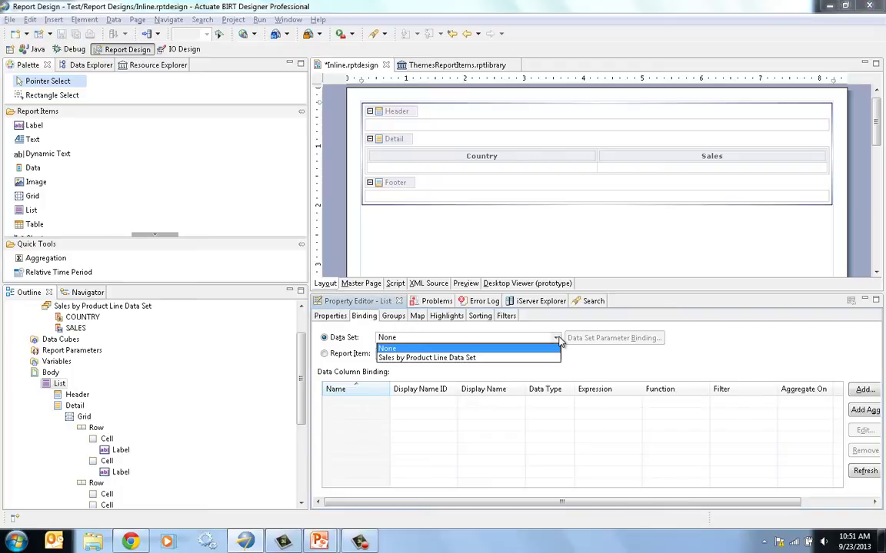
click(476, 354)
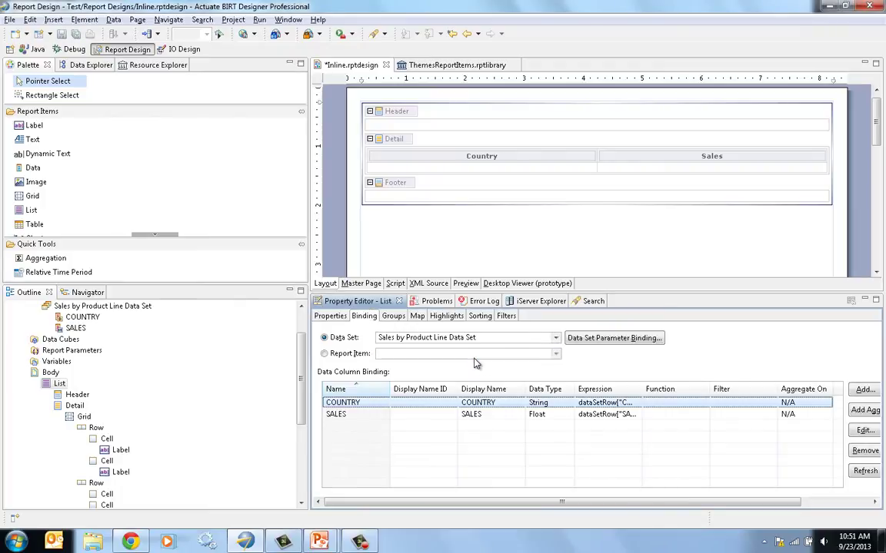
- Place the COUNTRY and SALES fields under their matching headings in the grid
click(83, 66)
drag(65, 123, 397, 174)
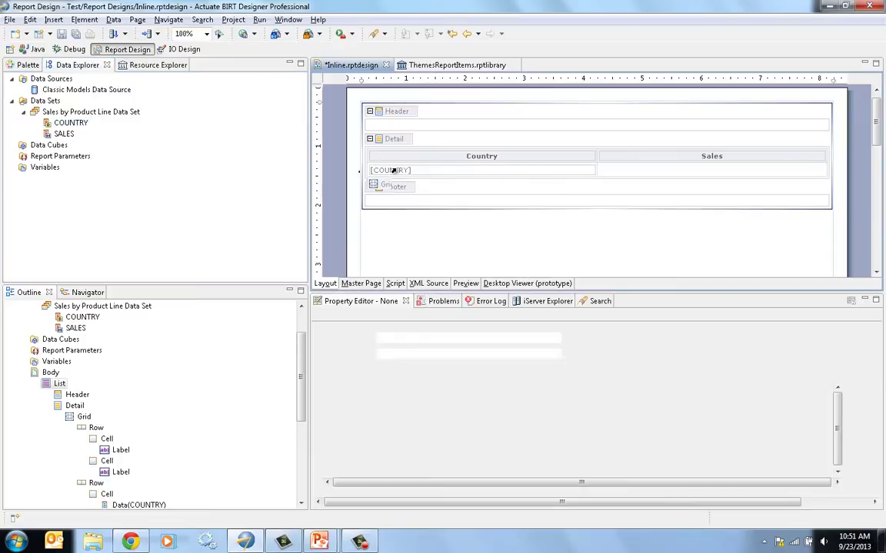
drag(68, 135, 658, 170)
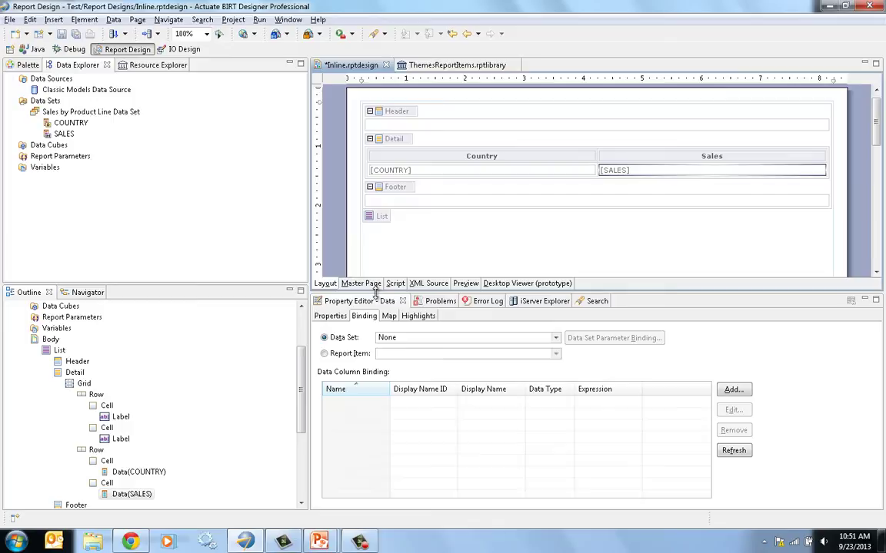
- Right-align the SALES value and format it as Currency with a thousands separator
click(331, 316)
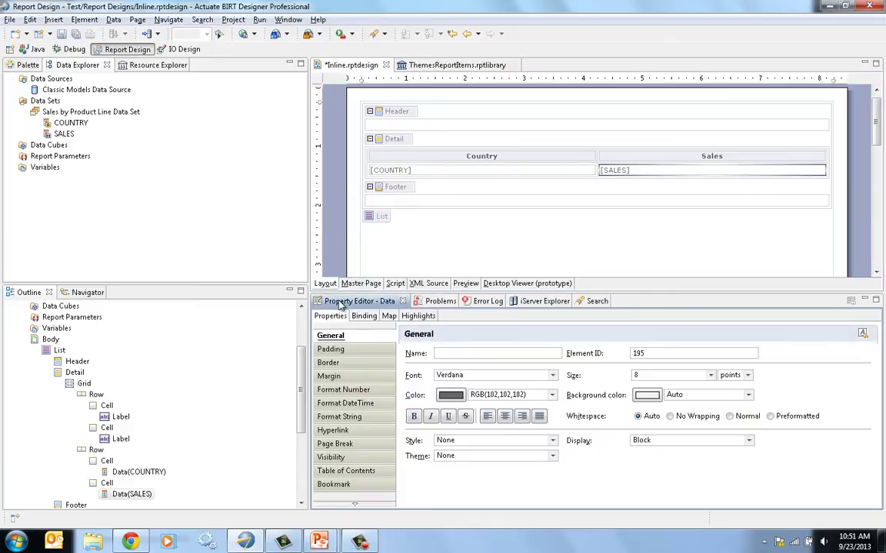
click(522, 416)
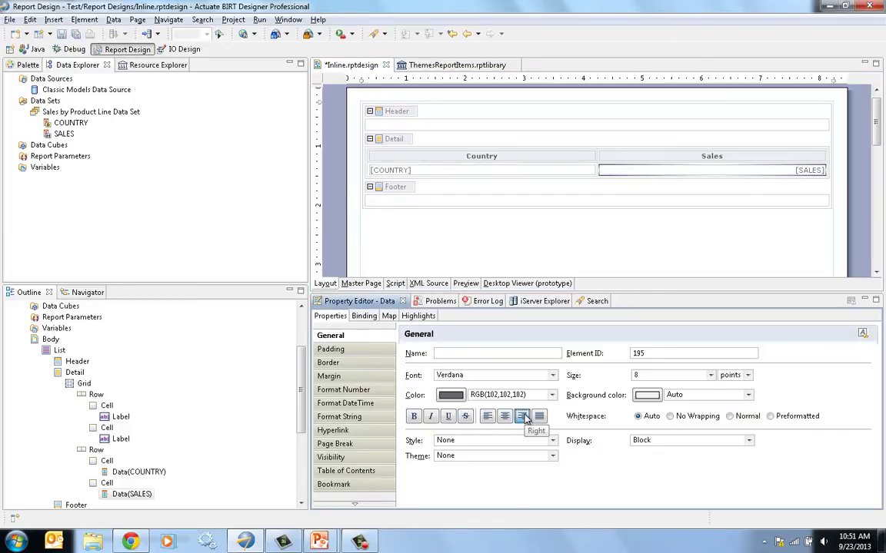
click(355, 391)
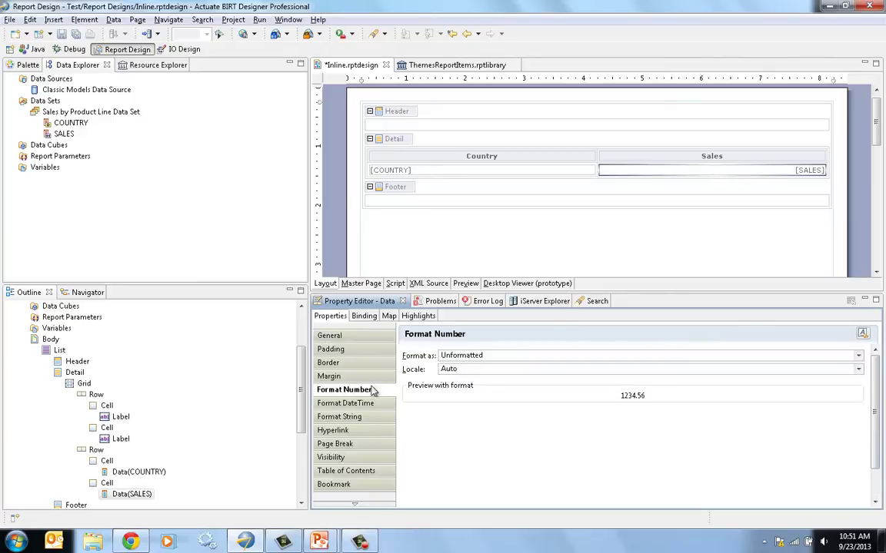
click(478, 356)
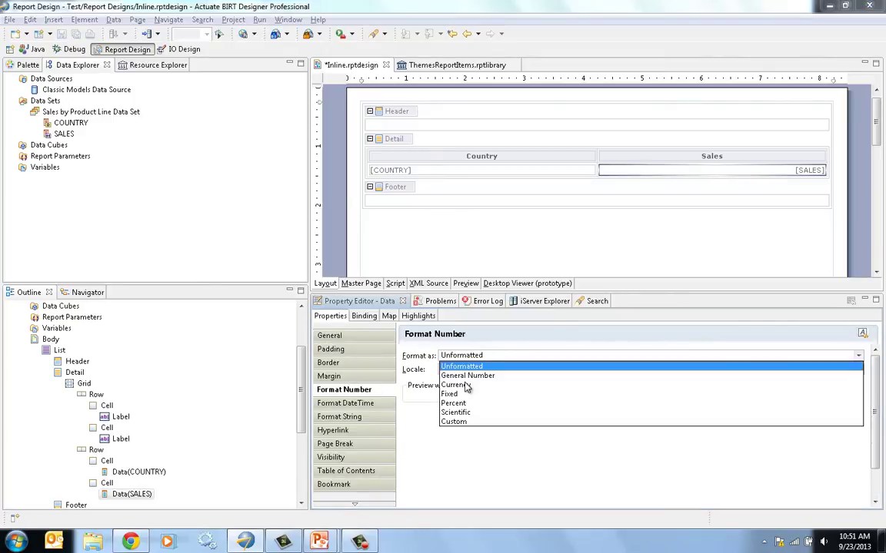
click(465, 385)
click(412, 425)
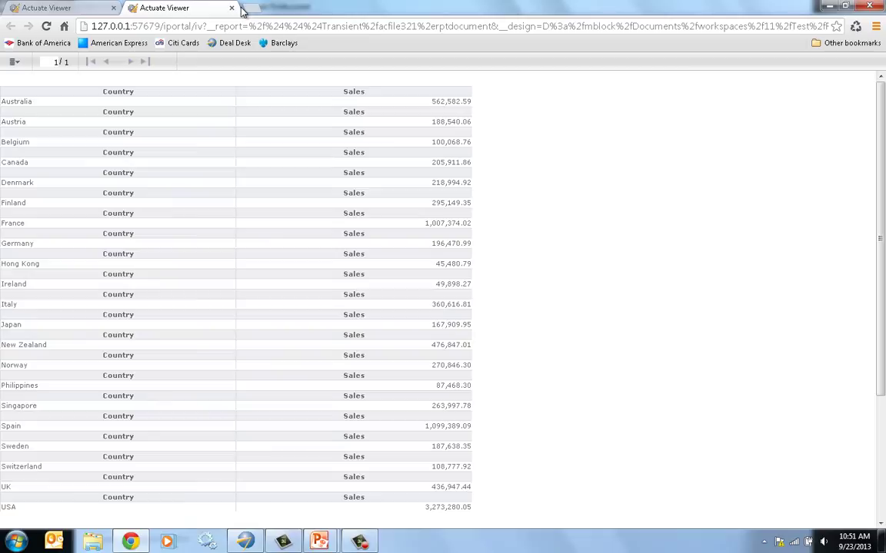
- Review the vertically stacked Country/Sales grids in the viewer, then close the preview
click(868, 6)
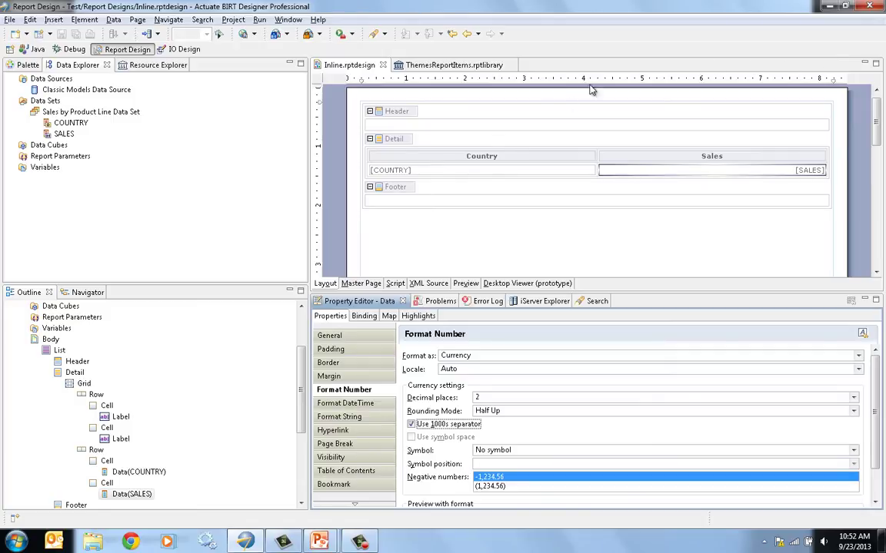
- Set the grid's Country and Sales columns to a width of 1 inch each
click(384, 186)
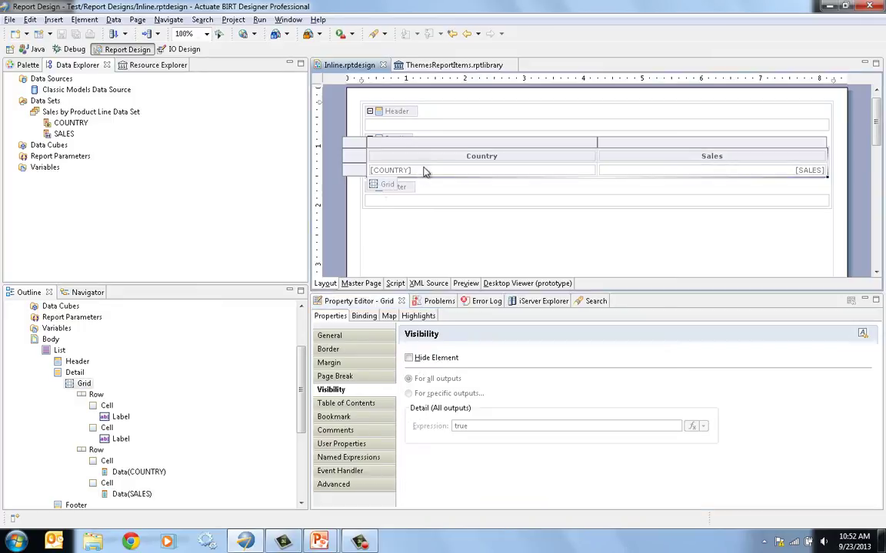
click(434, 143)
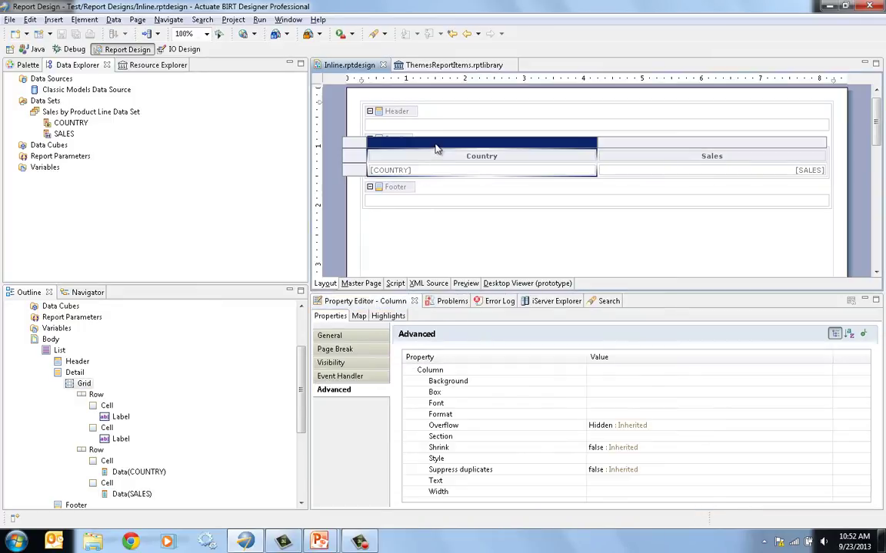
click(346, 338)
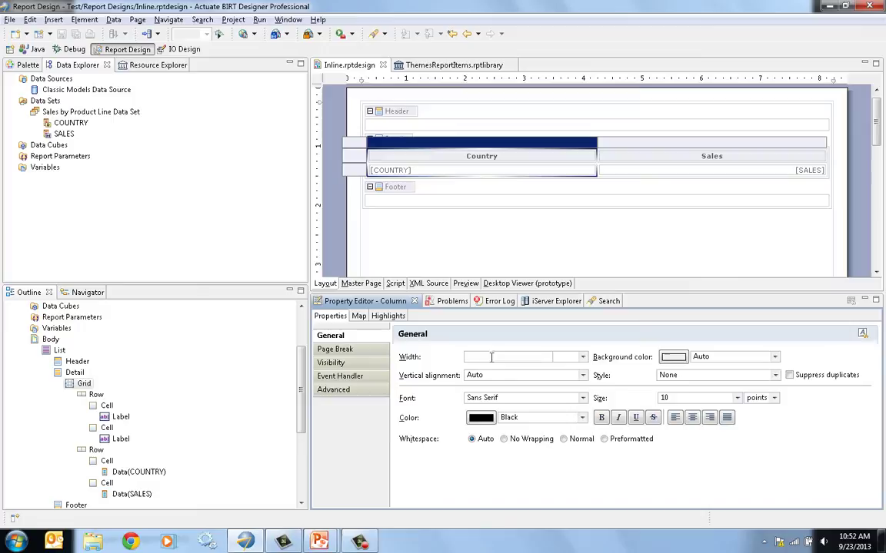
text(1)
click(671, 143)
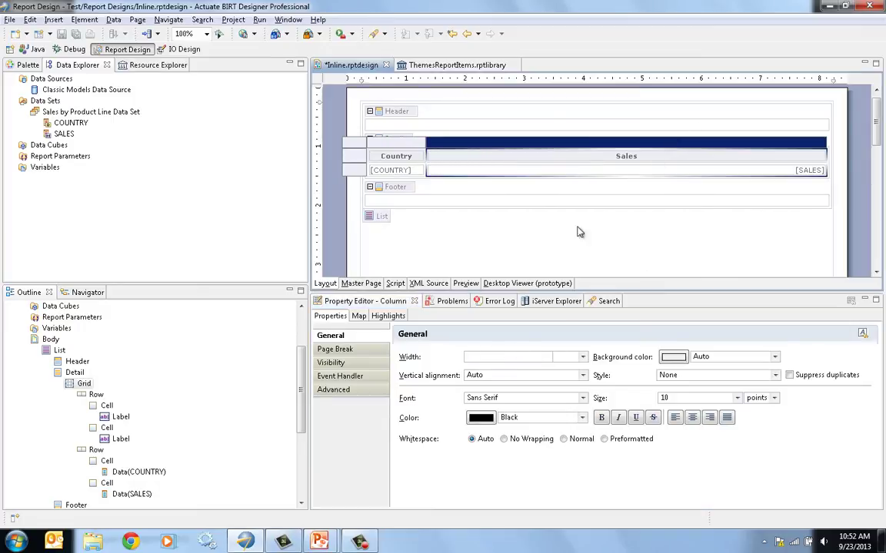
click(492, 356)
text(1)
drag(353, 140, 382, 192)
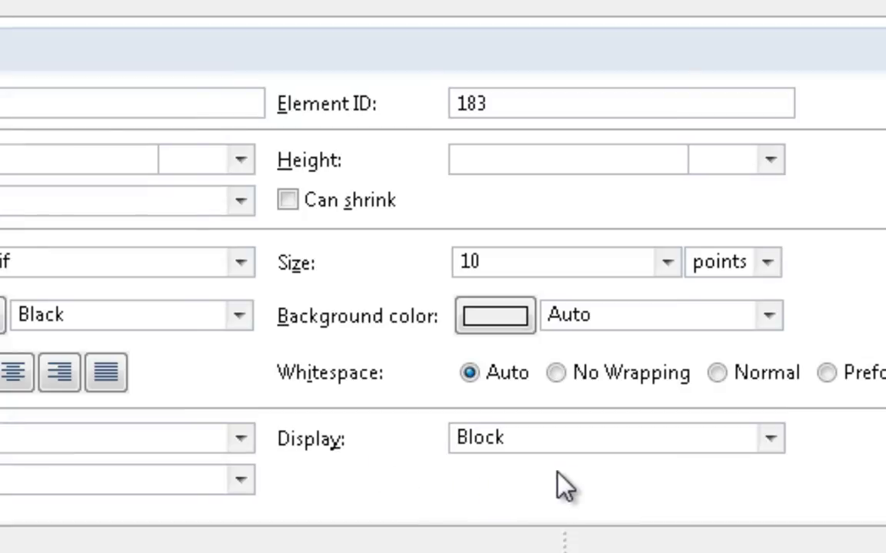
- Change the grid's Display property from Block to Inline
click(771, 440)
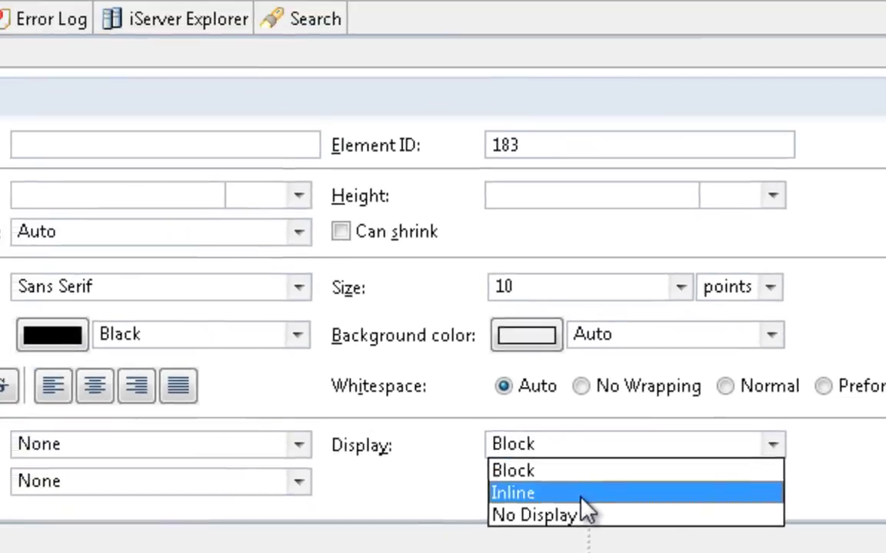
click(561, 493)
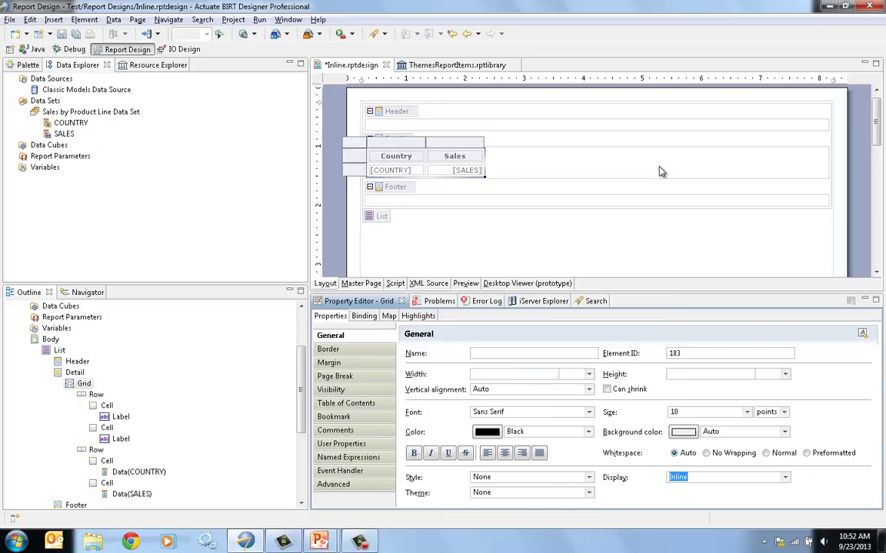
- Preview the report in the Web Viewer, confirming three grids per row, then close it
click(243, 36)
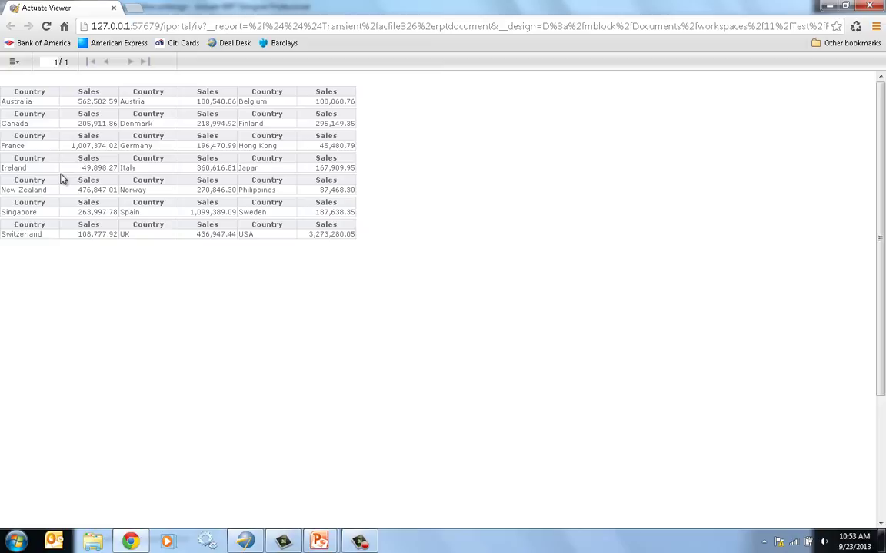
click(870, 7)
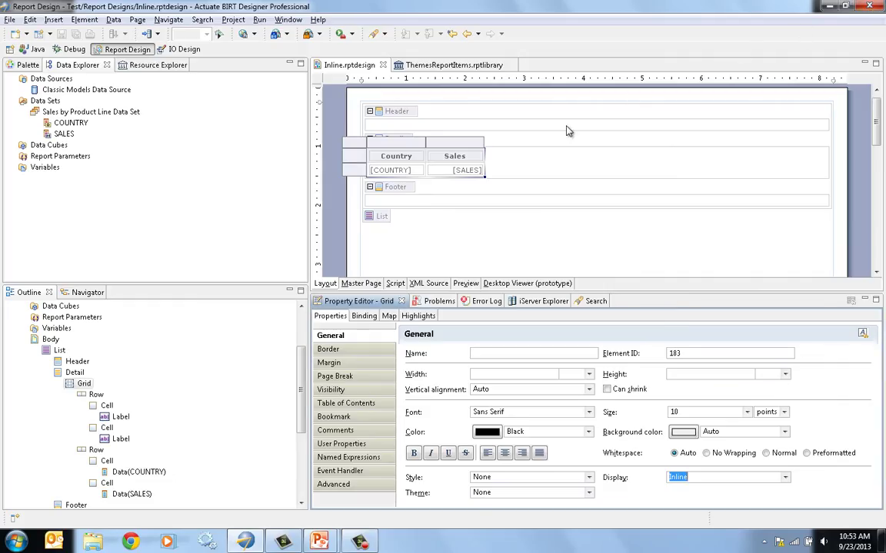
- Select the Inline.rptdesign report in the Outline and set its layout preference to Auto Layout
scroll(271, 338, up, 3)
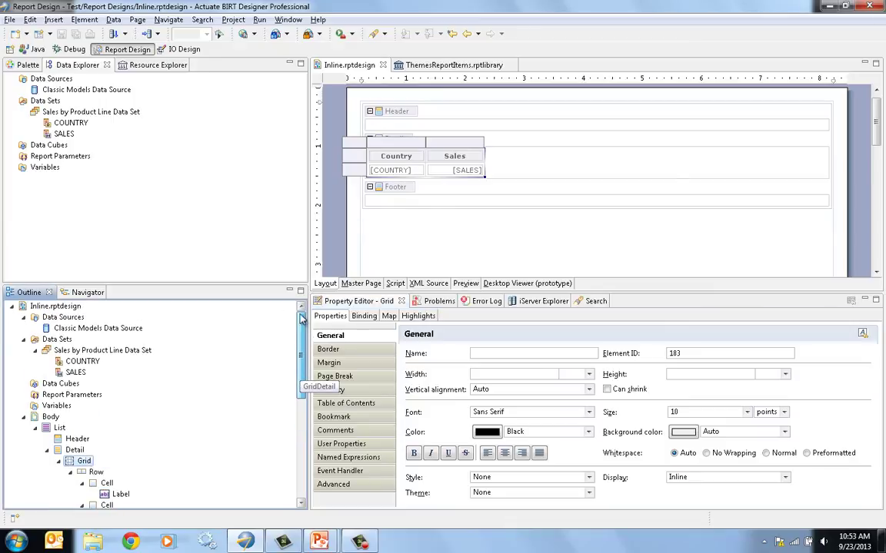
click(63, 317)
click(55, 306)
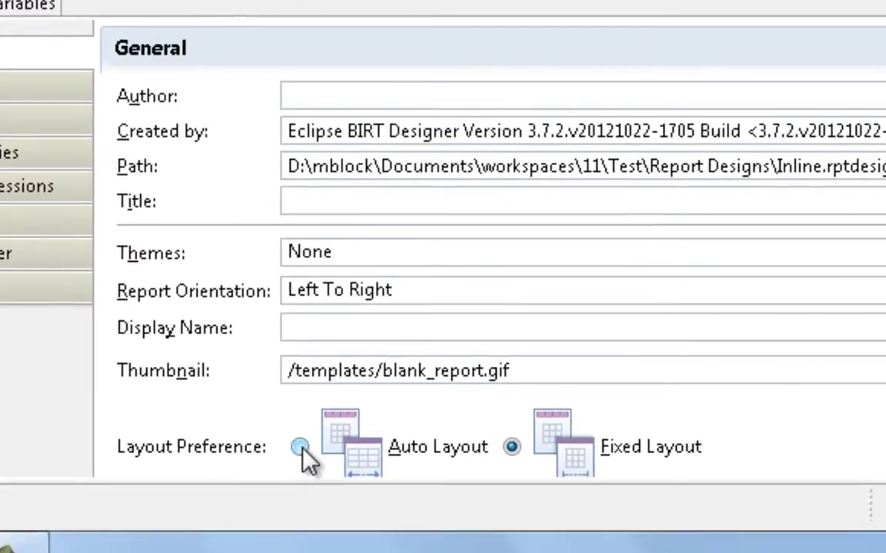
click(479, 496)
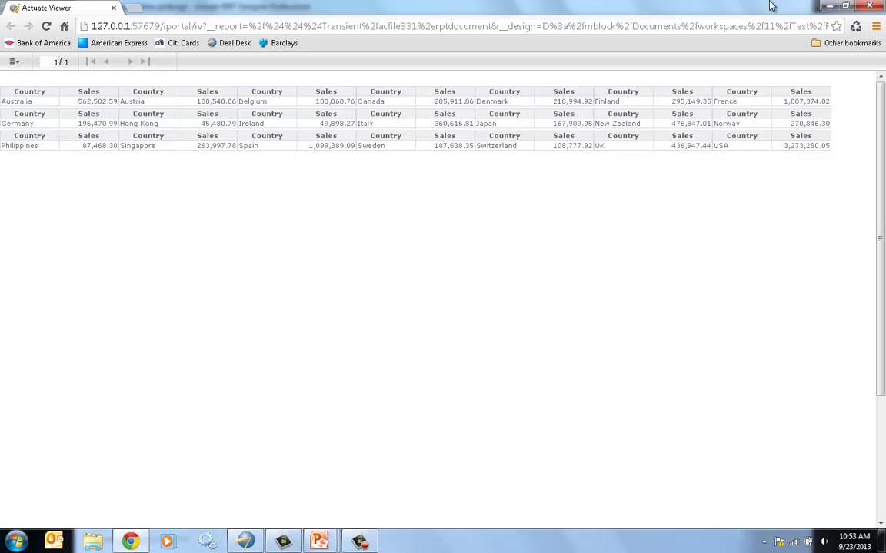
- Restore and re-maximize the viewer window to check the grids reflow, then close the preview
click(844, 7)
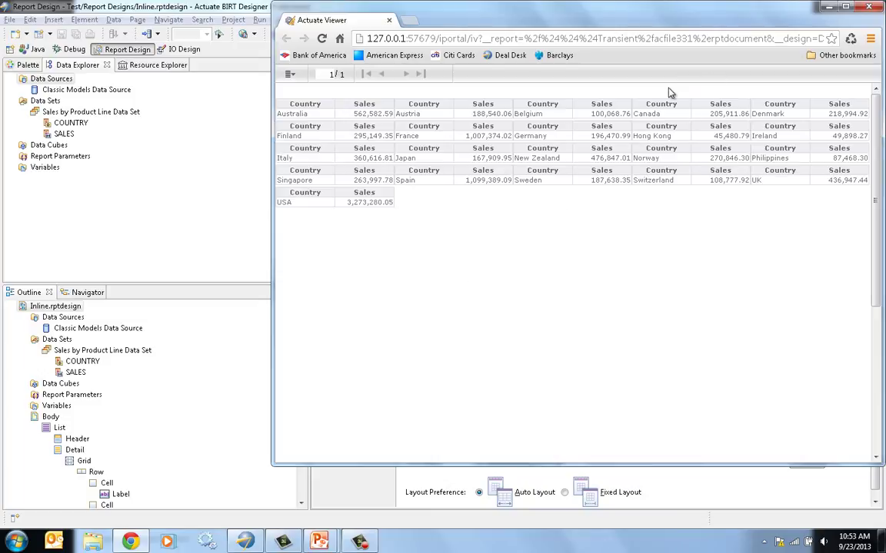
click(845, 7)
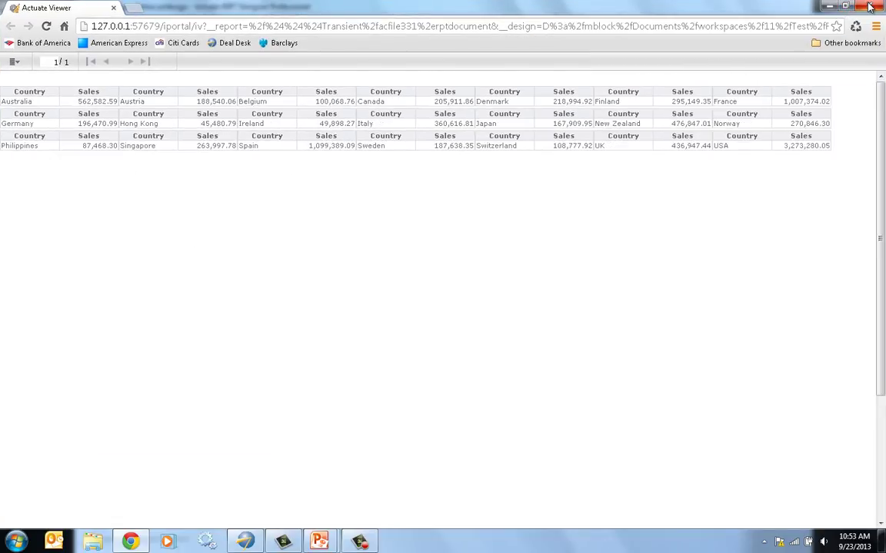
click(870, 7)
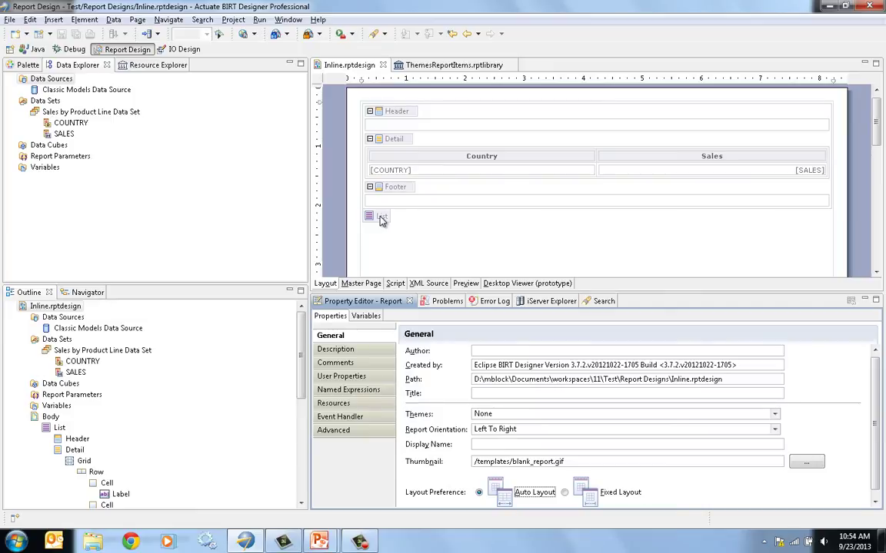
- Set the Whitespace property of the list holding the grids to No Wrapping
click(382, 219)
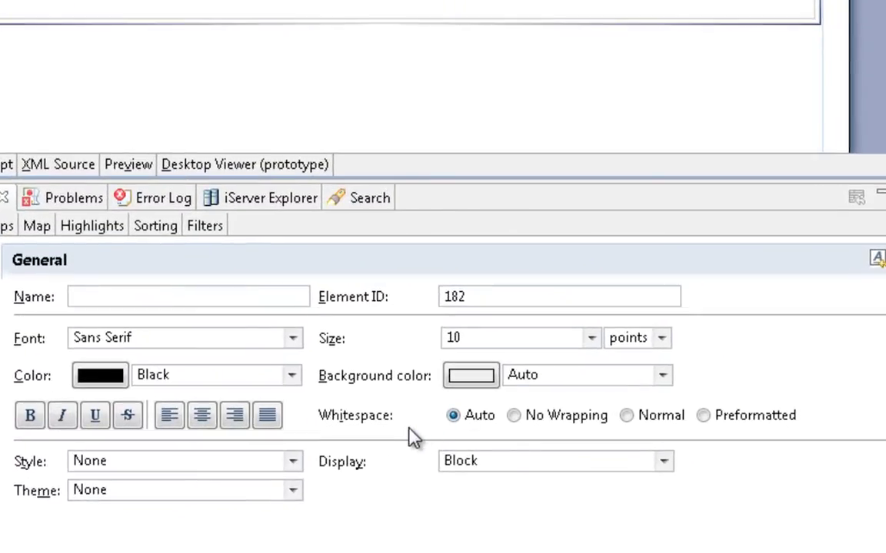
click(514, 415)
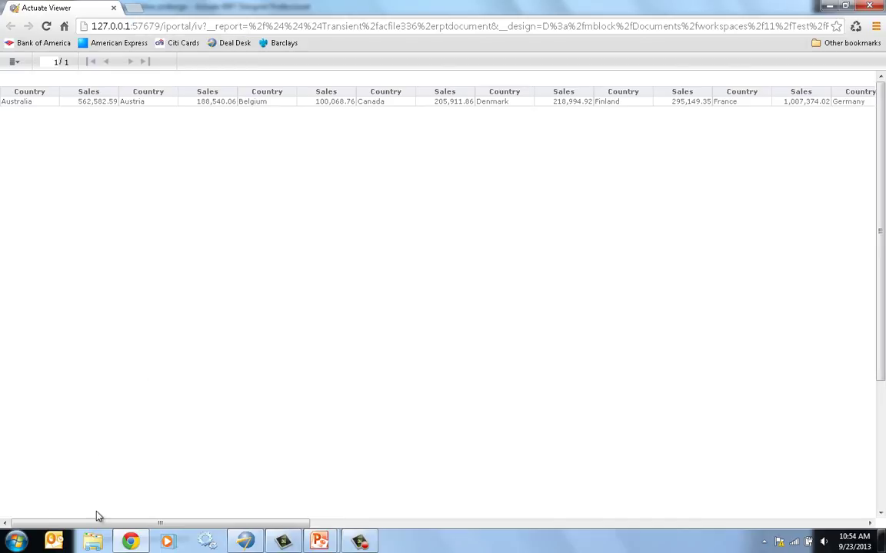
- Scroll horizontally along the single row of Country/Sales grids, Australia through USA
drag(134, 524, 55, 506)
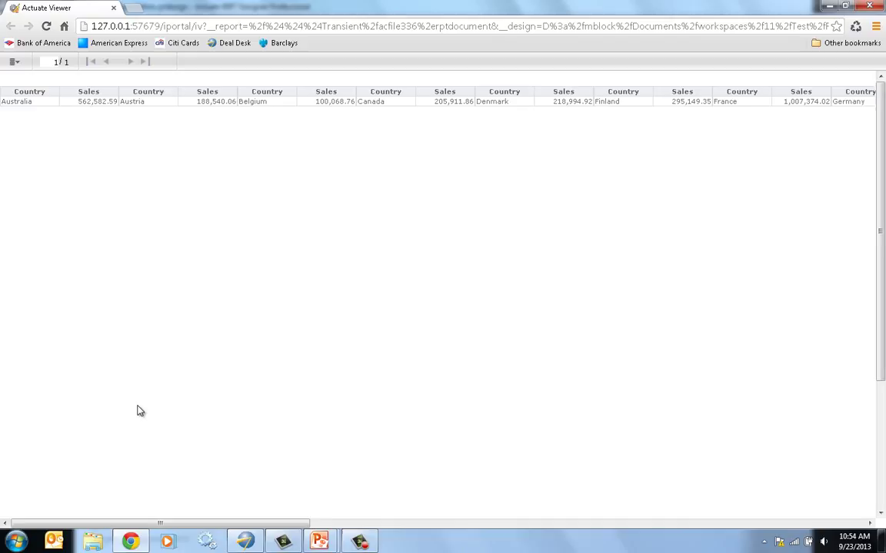